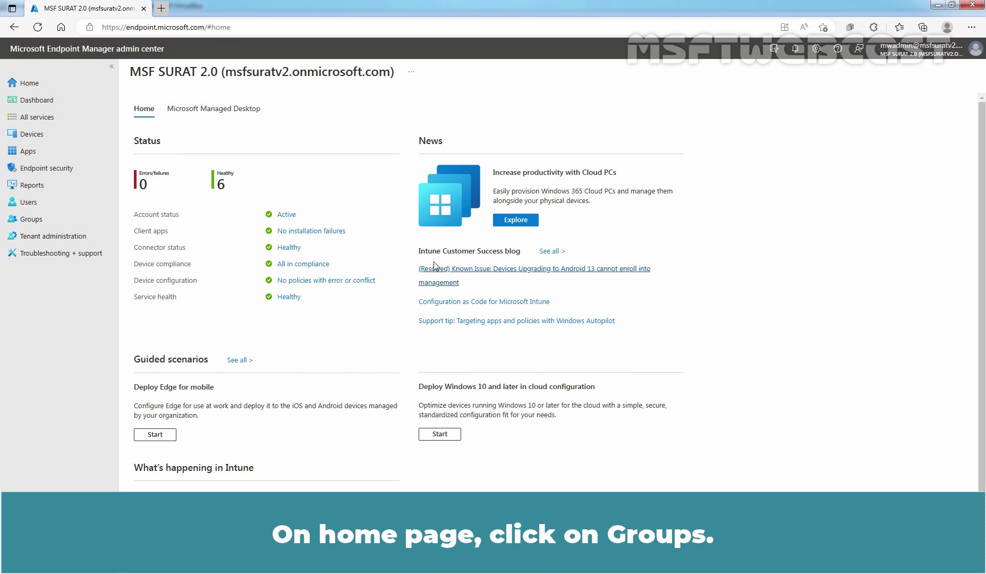
Step: View the members of the Test_WinClient device group
{"action": "left_click", "coordinate": [32, 219]}
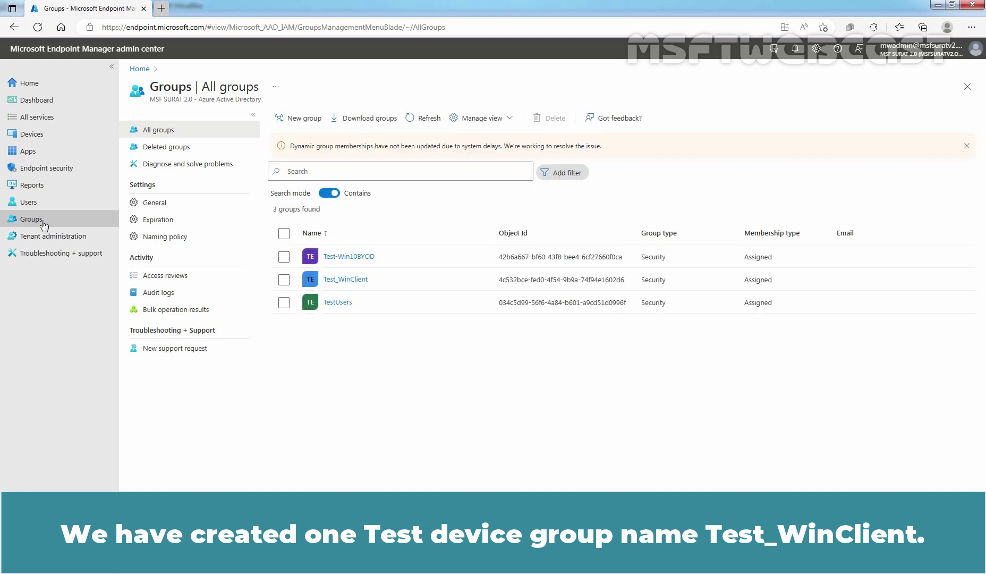
{"action": "left_click", "coordinate": [346, 280]}
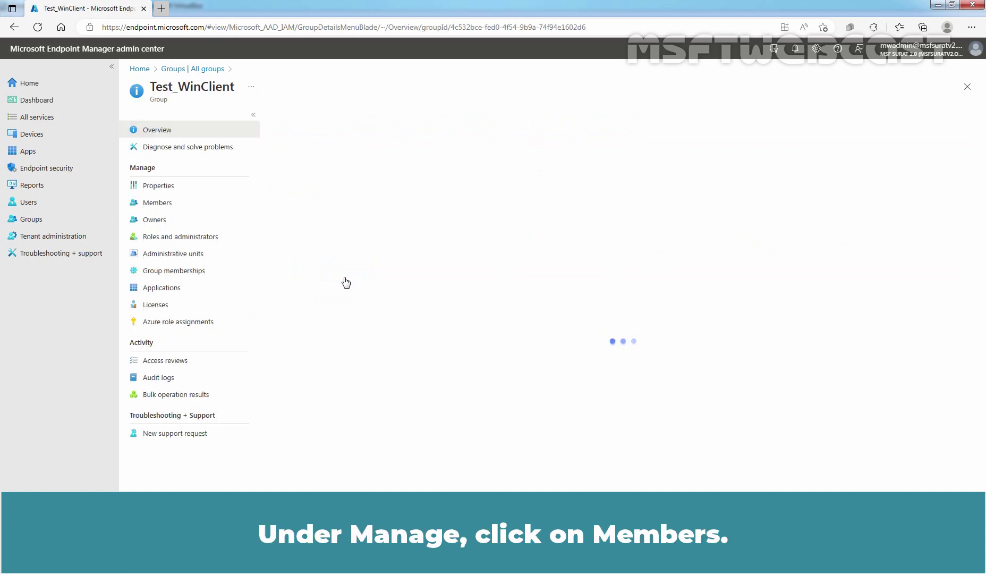
{"action": "left_click", "coordinate": [155, 207]}
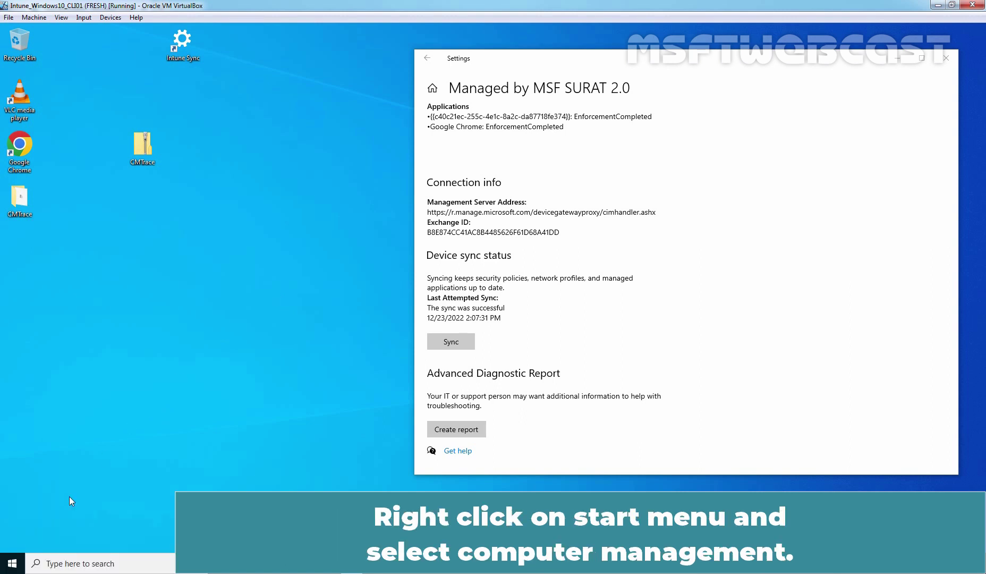
Step: Switch to the Windows 10 virtual machine and inspect the local Administrators group's members in Computer Management
{"action": "right_click", "coordinate": [14, 564]}
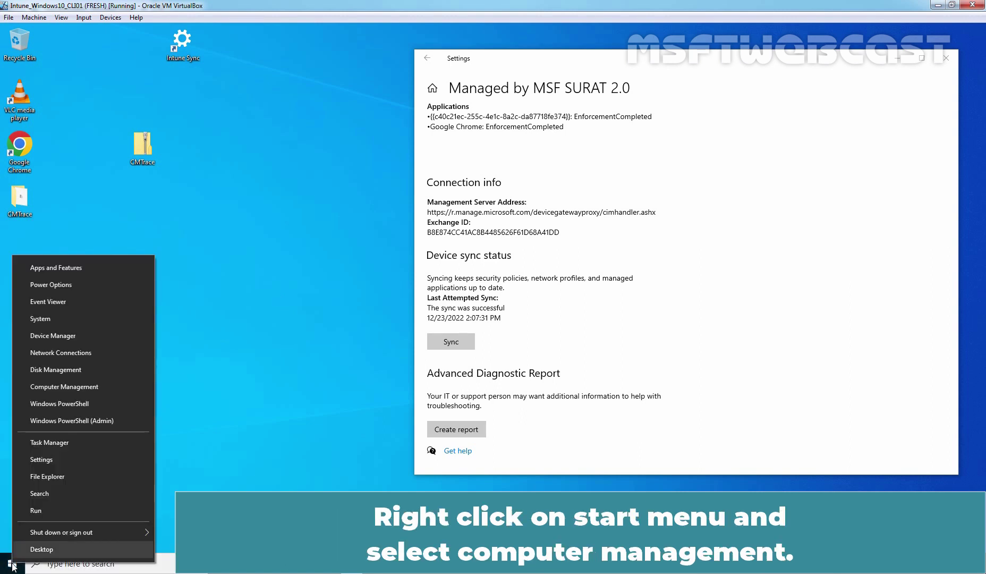
{"action": "left_click", "coordinate": [68, 386]}
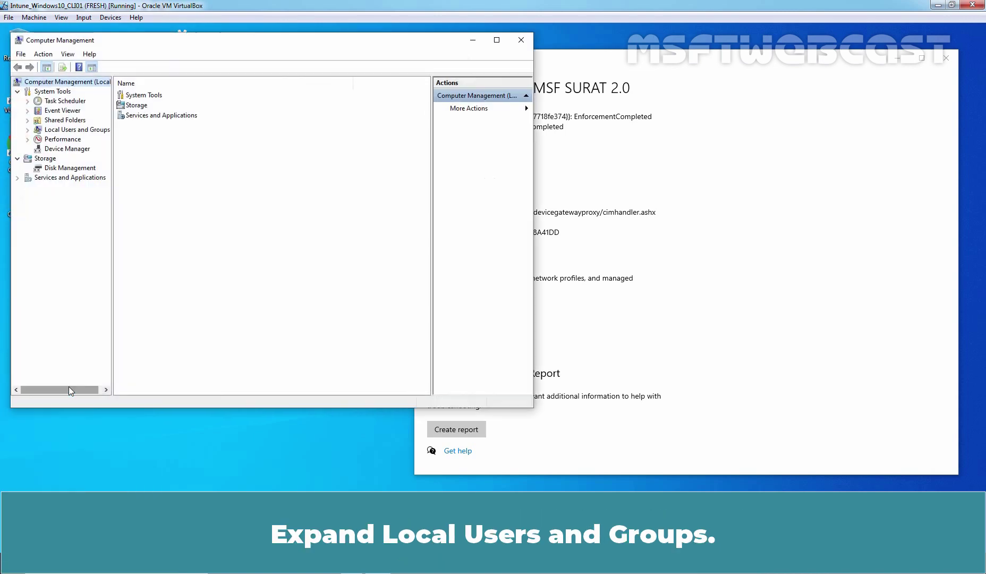
{"action": "double_click", "coordinate": [69, 132]}
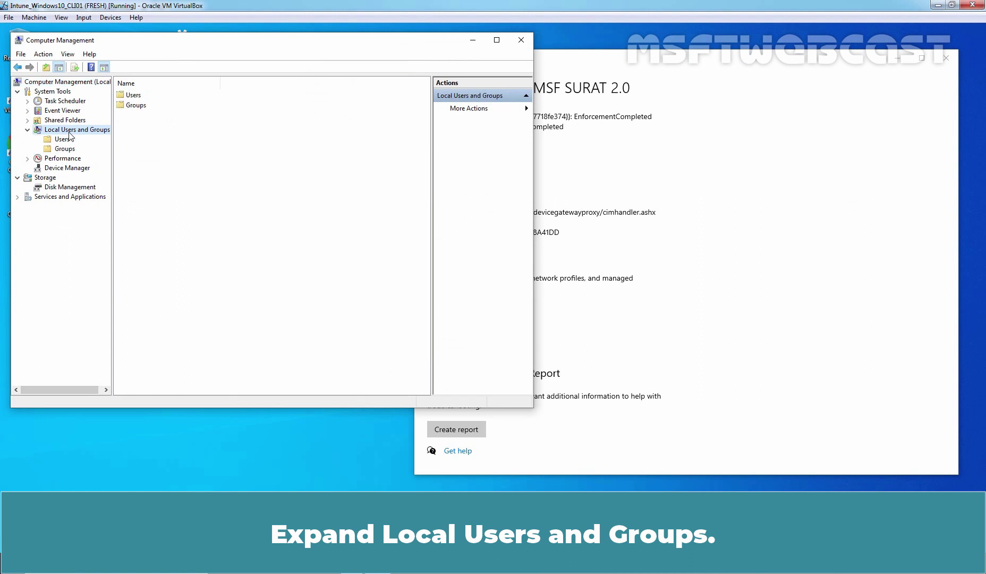
{"action": "left_click", "coordinate": [64, 150]}
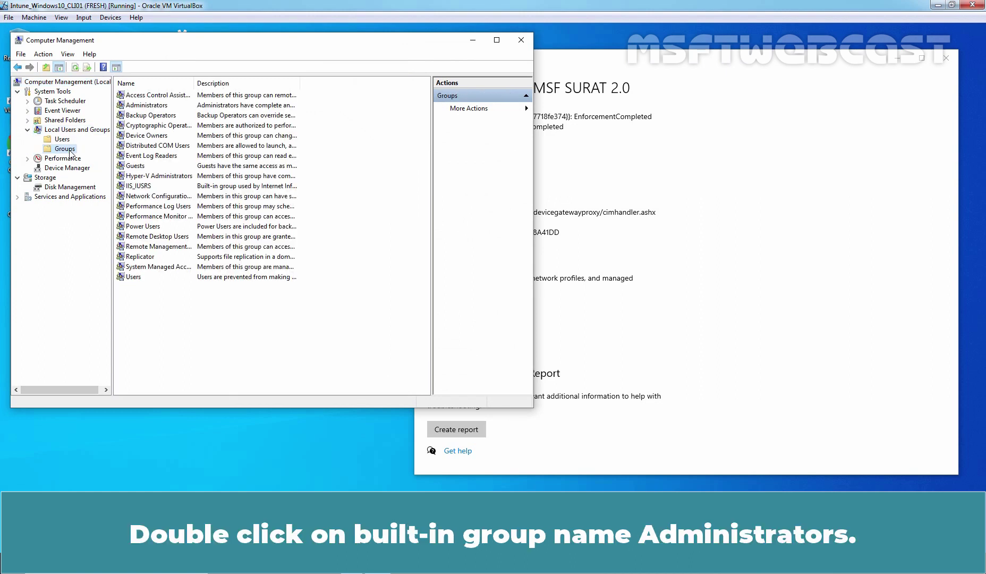
{"action": "double_click", "coordinate": [152, 106]}
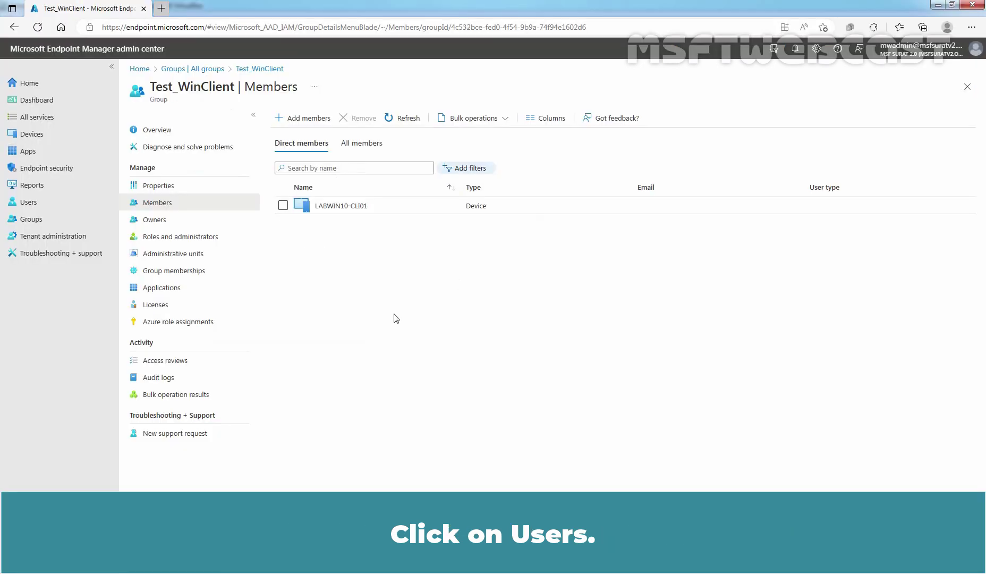
Step: Return to the Microsoft Endpoint Manager admin center and view the list of all users
{"action": "left_click", "coordinate": [39, 204]}
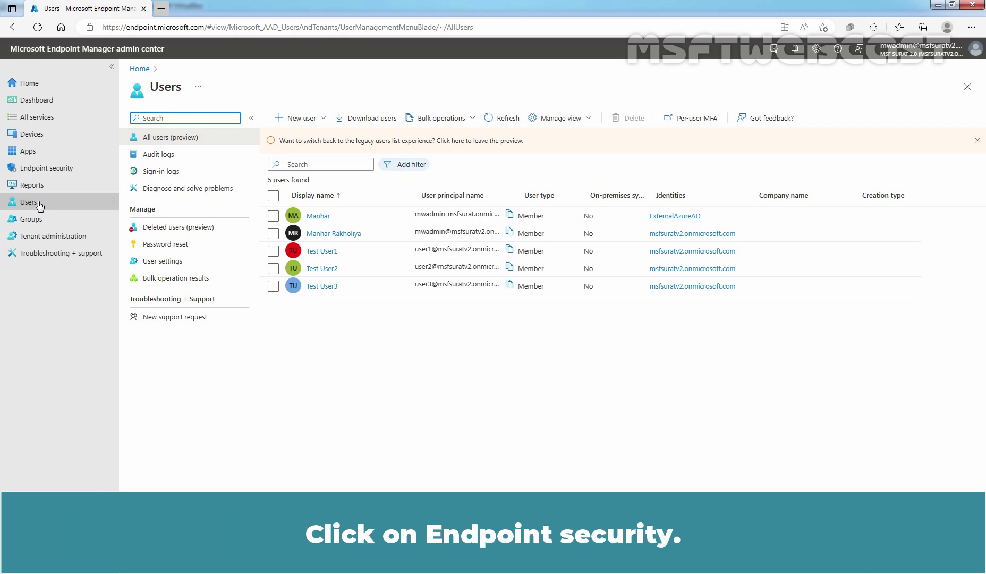
Step: Start a new account protection policy in Endpoint security for Windows 10 and later with the Local user group membership profile
{"action": "left_click", "coordinate": [37, 170]}
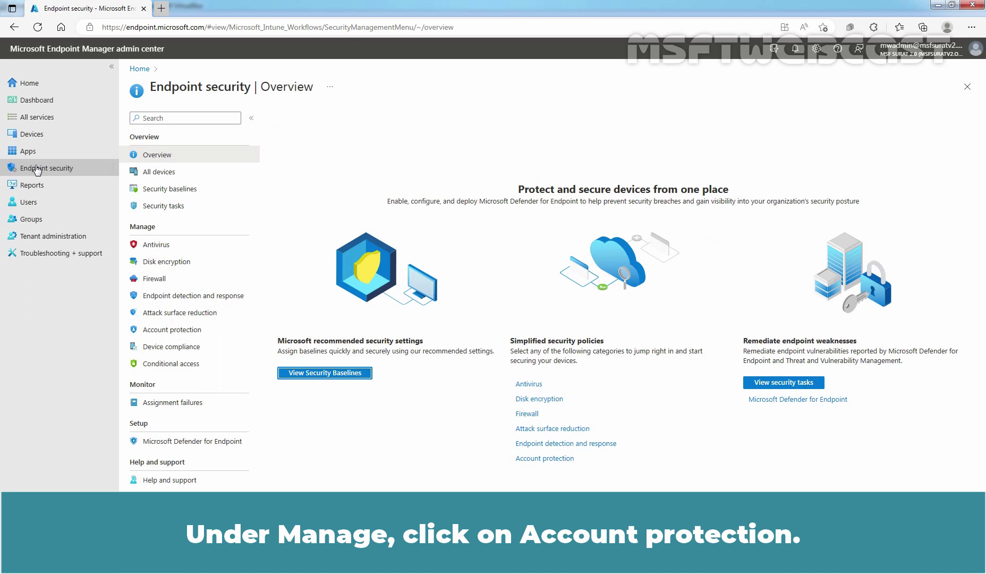
{"action": "left_click", "coordinate": [182, 337]}
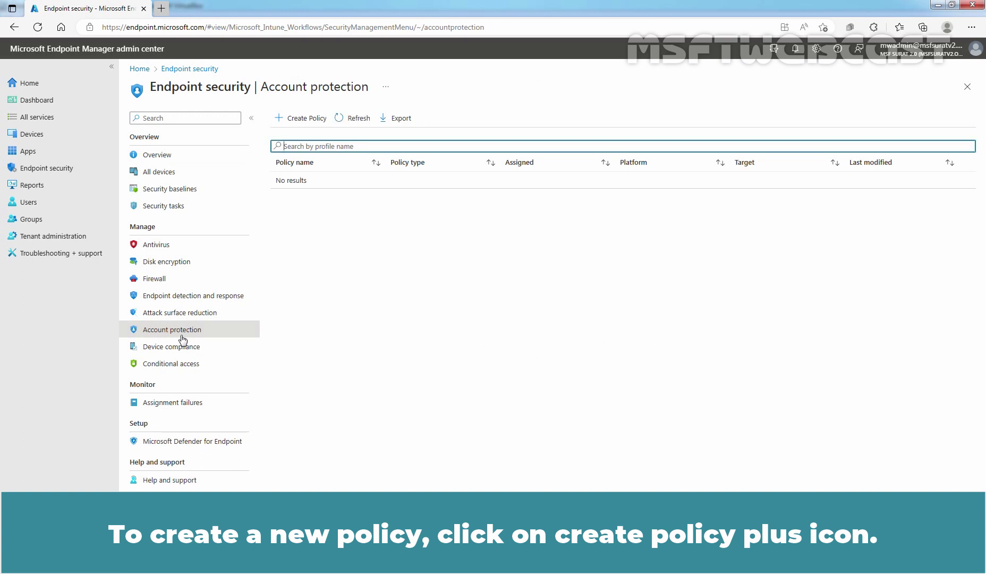
{"action": "left_click", "coordinate": [305, 120]}
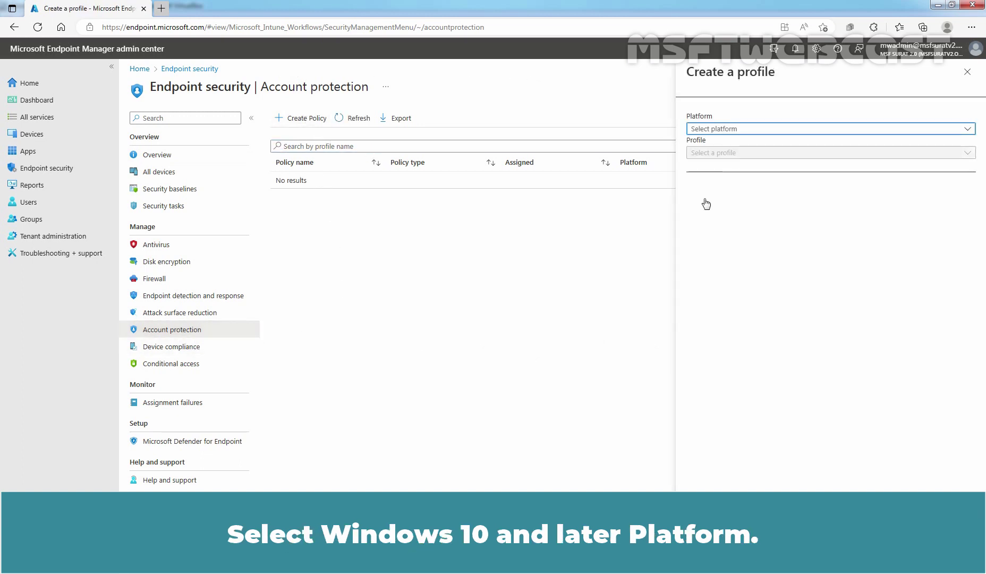
{"action": "left_click", "coordinate": [728, 132]}
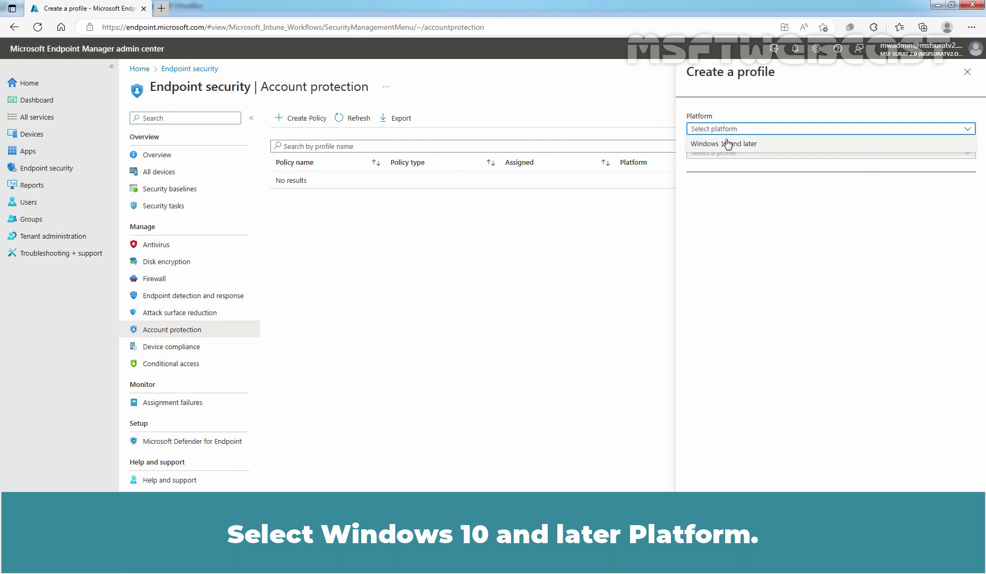
{"action": "left_click", "coordinate": [726, 147]}
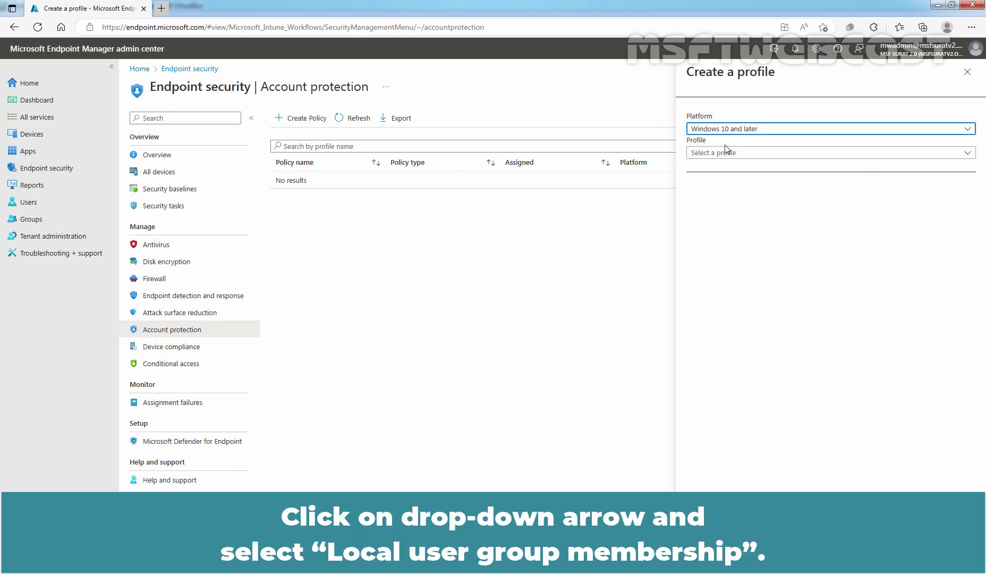
{"action": "left_click", "coordinate": [724, 154]}
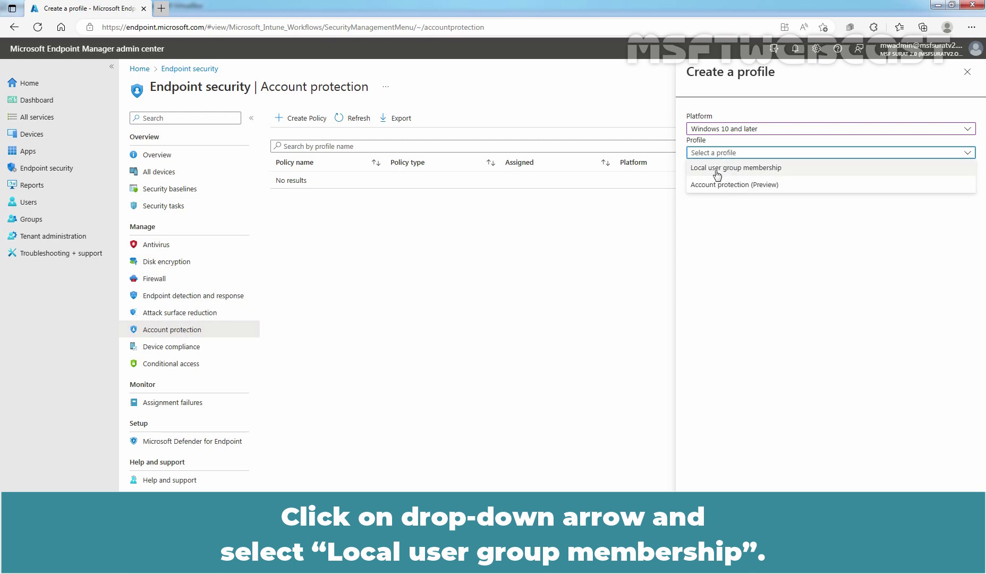
{"action": "left_click", "coordinate": [746, 173]}
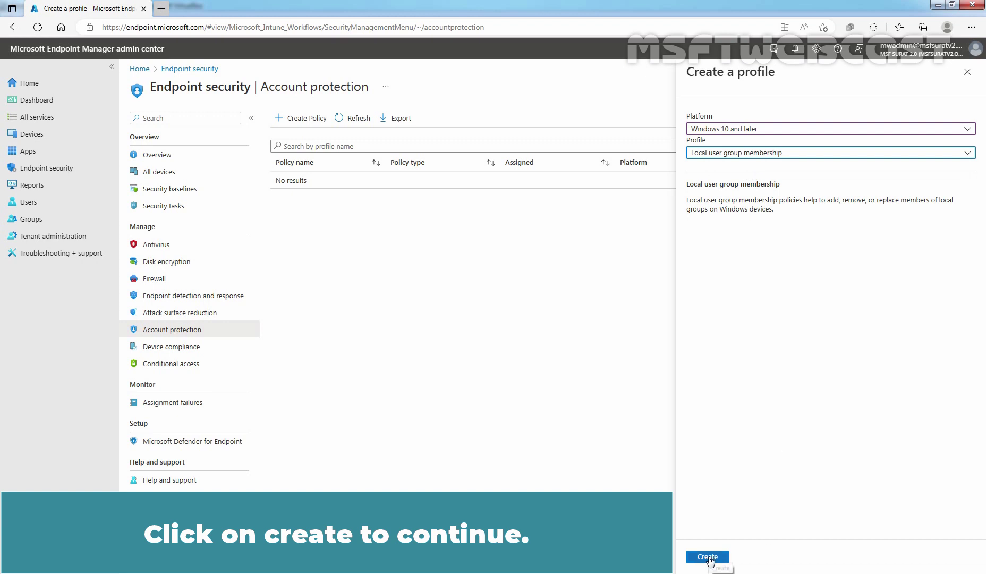
{"action": "left_click", "coordinate": [709, 557]}
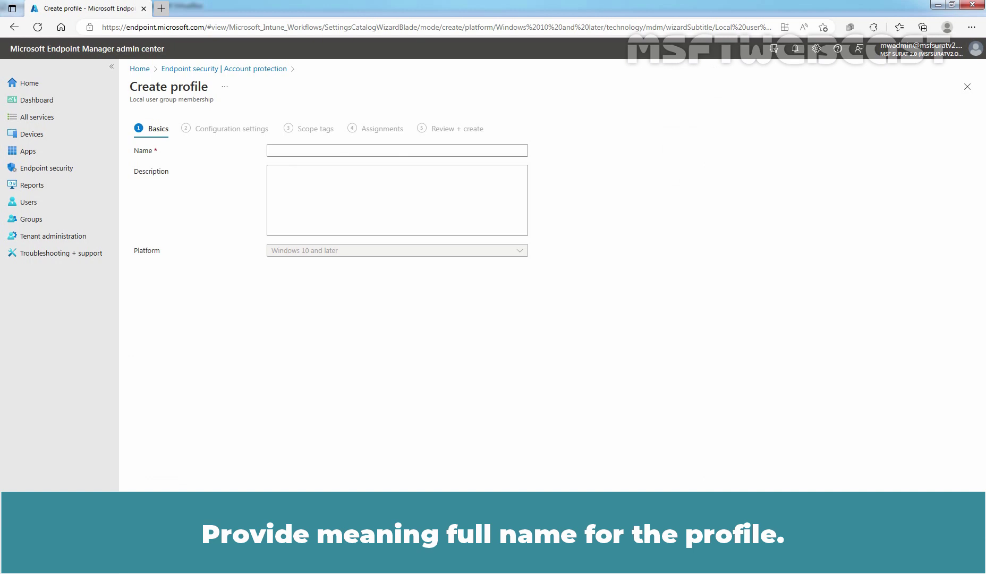
Step: Name the profile "TEST - Local User/Group Membership", describe it as "Assign local admin rights to selected users.", and continue to the configuration settings
{"action": "left_click", "coordinate": [305, 151]}
{"action": "type", "text": "TEST - Local User/Group Membership"}
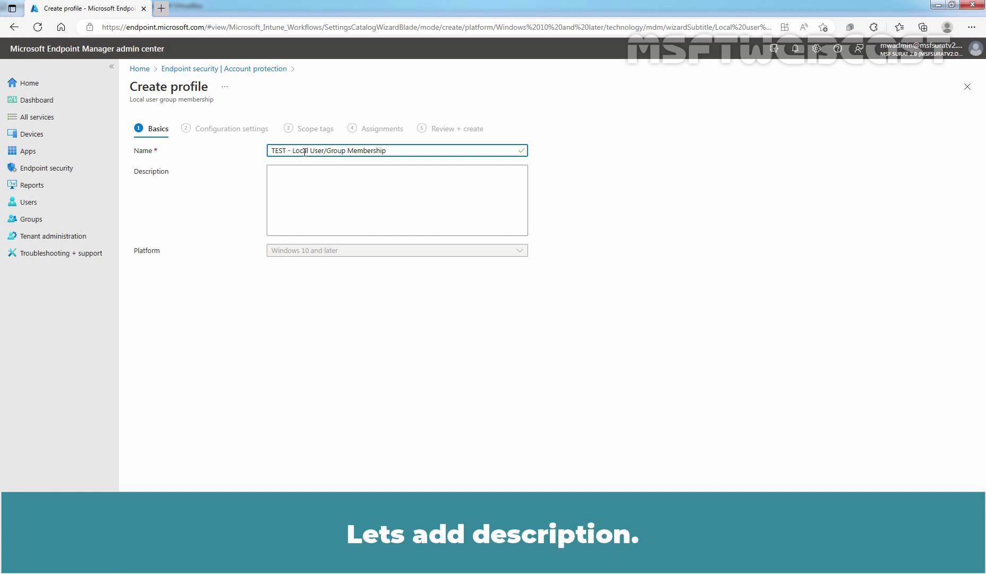
{"action": "left_click", "coordinate": [295, 177]}
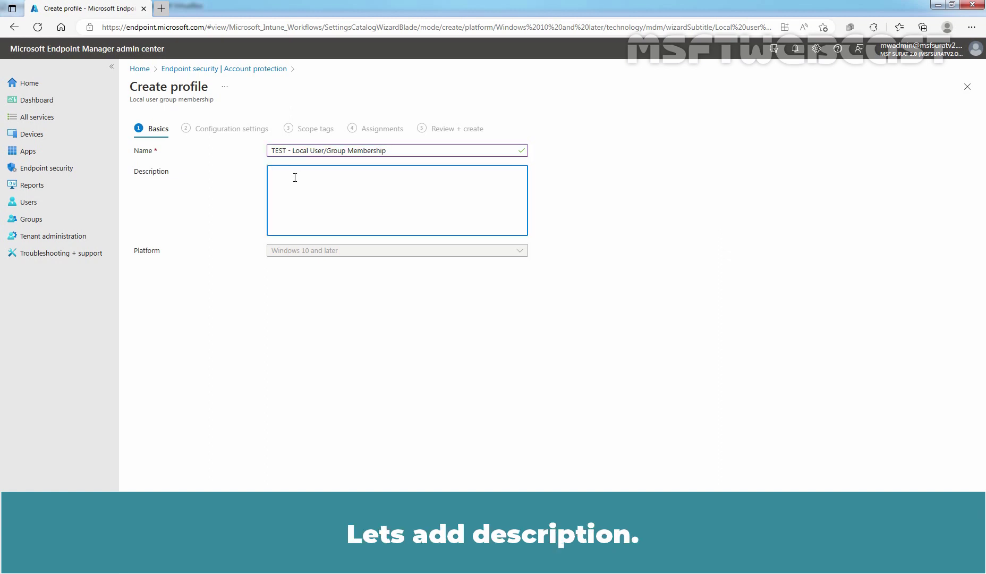
{"action": "type", "text": "Assign local admin rights to selected users."}
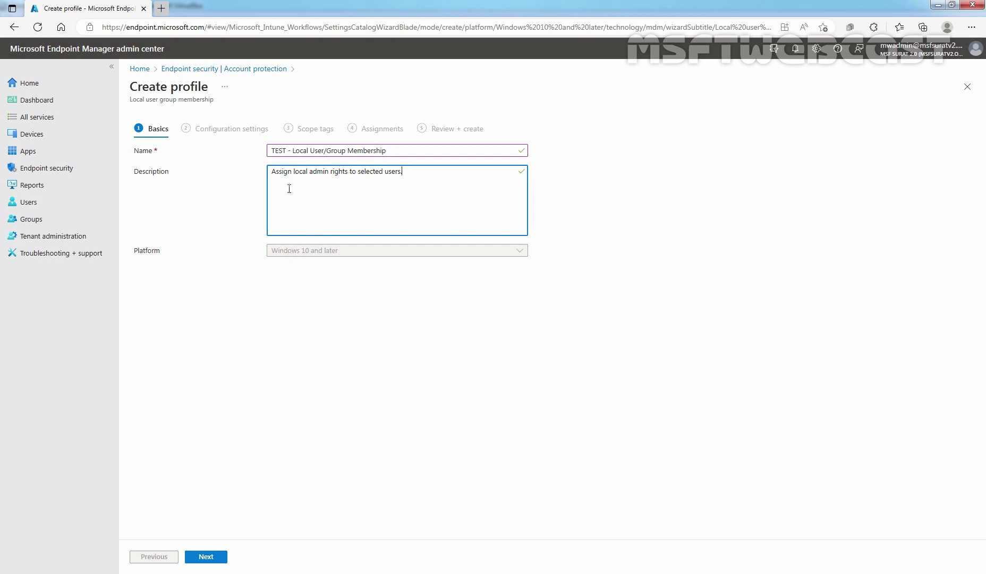
{"action": "left_click", "coordinate": [207, 556]}
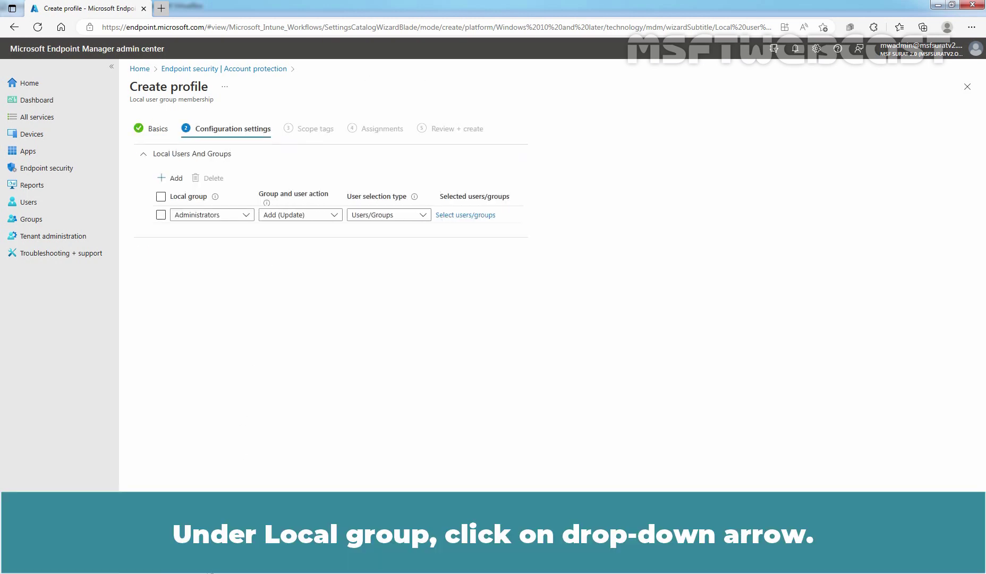
Step: Configure the membership rule with local group Administrators, action Add (Update), and user selection type Users/Groups
{"action": "left_click", "coordinate": [247, 216]}
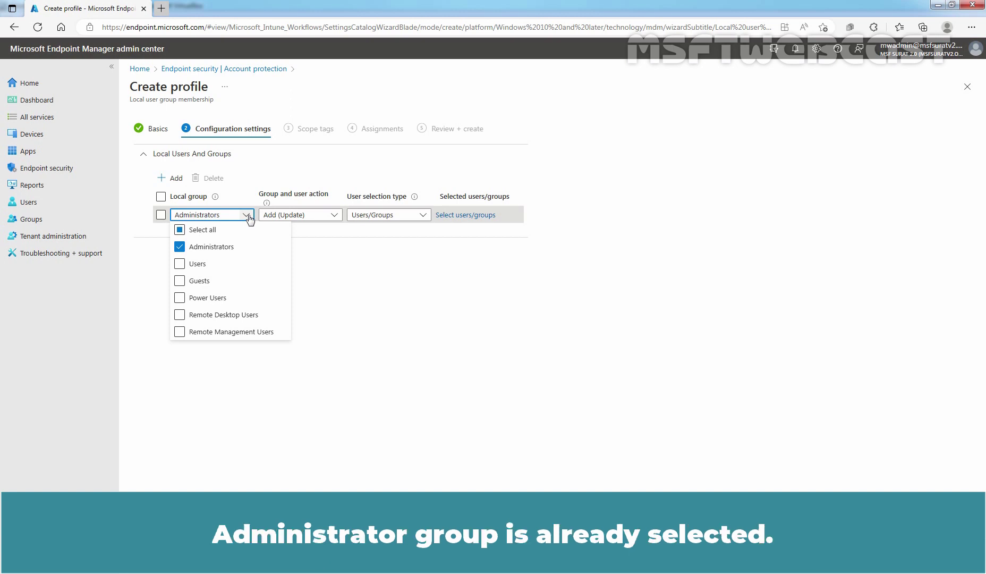
{"action": "left_click", "coordinate": [378, 275]}
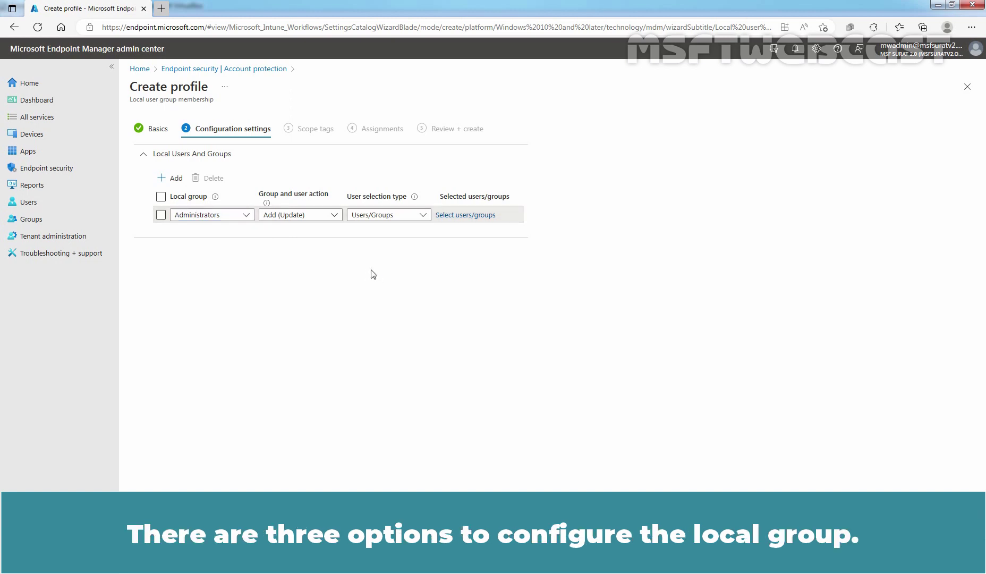
{"action": "left_click", "coordinate": [335, 216]}
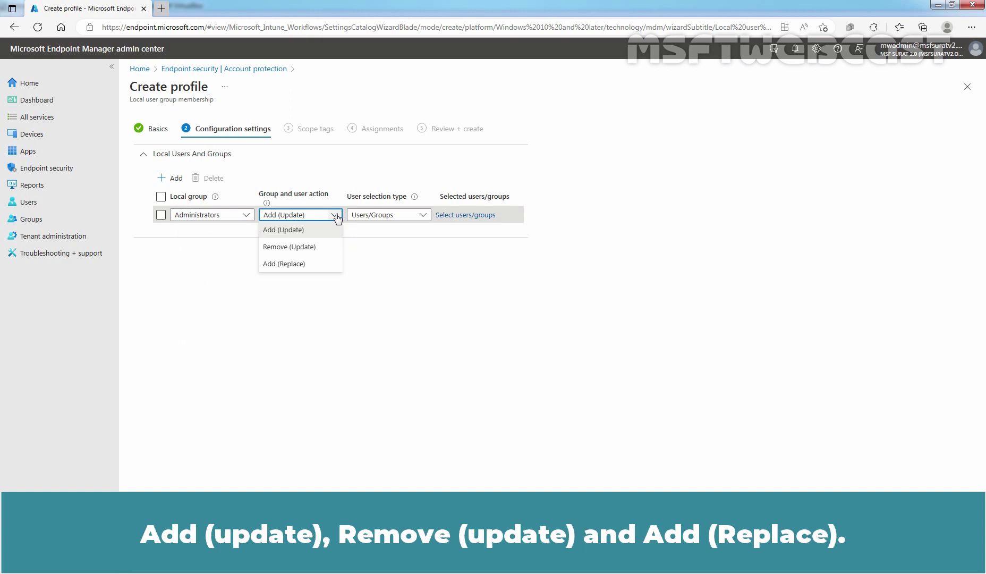
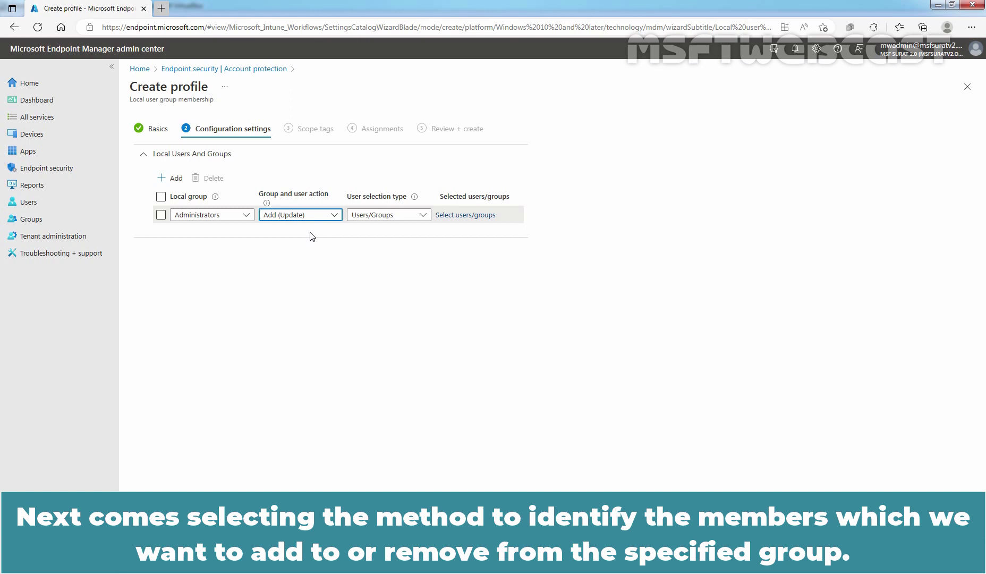
{"action": "left_click", "coordinate": [424, 216]}
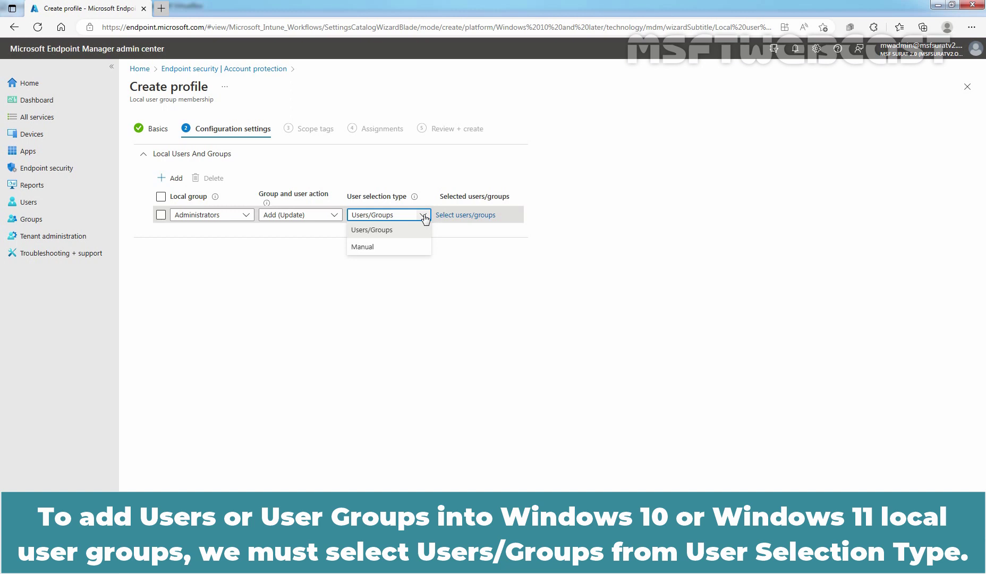
{"action": "left_click", "coordinate": [406, 231]}
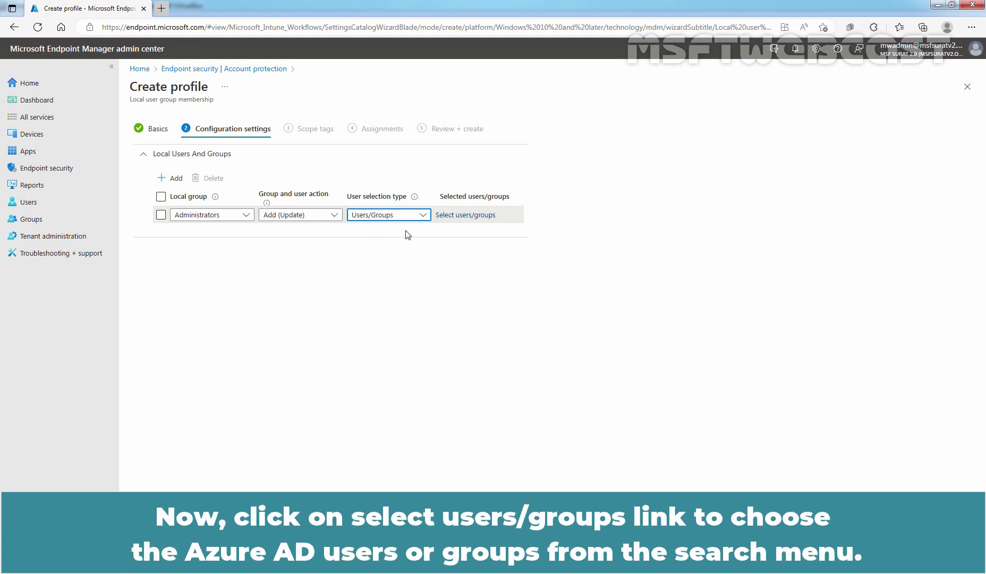
Step: Add Test User1 as the selected user for the Administrators rule and complete the configuration settings
{"action": "left_click", "coordinate": [466, 215]}
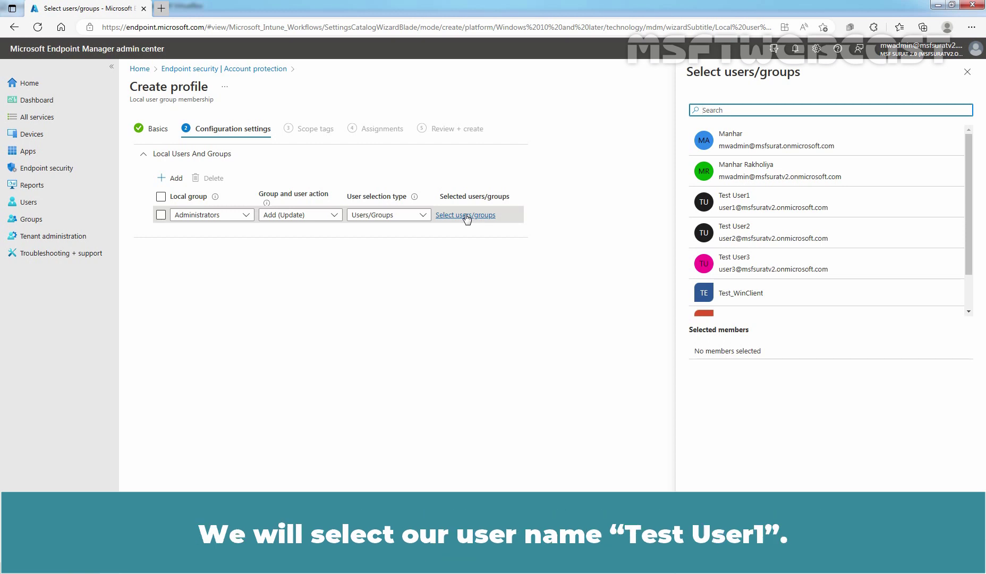
{"action": "left_click", "coordinate": [755, 205]}
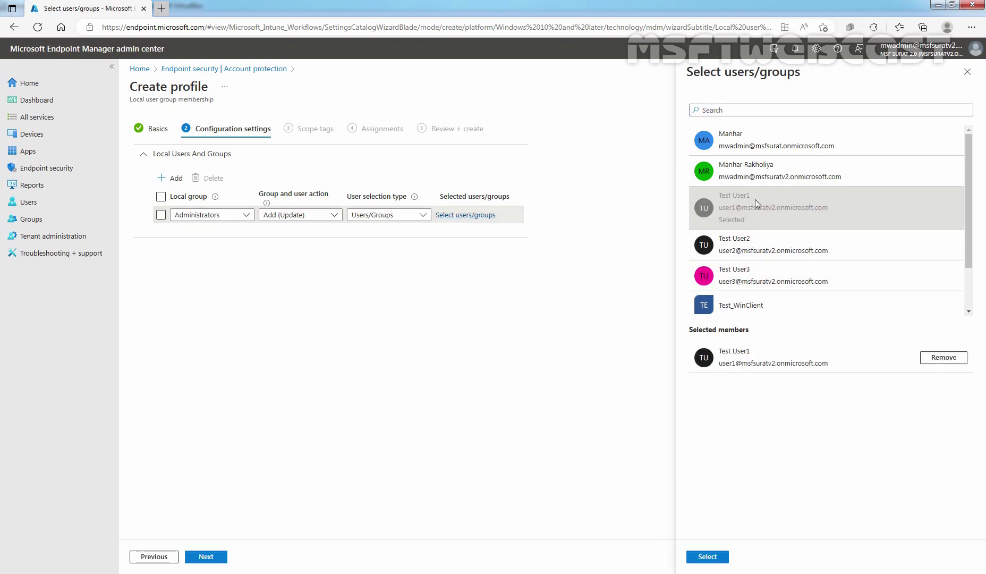
{"action": "left_click", "coordinate": [707, 556]}
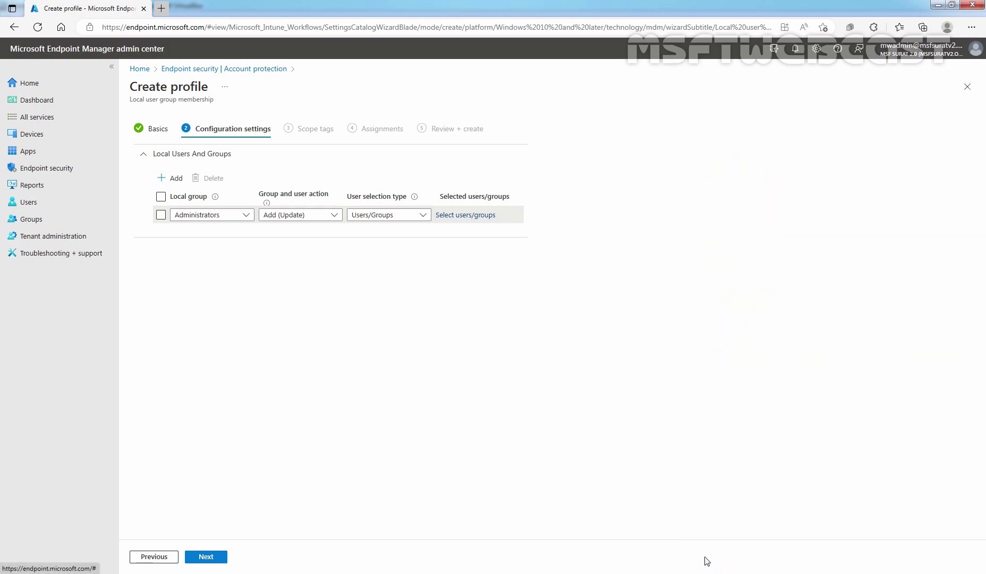
{"action": "left_click", "coordinate": [215, 559]}
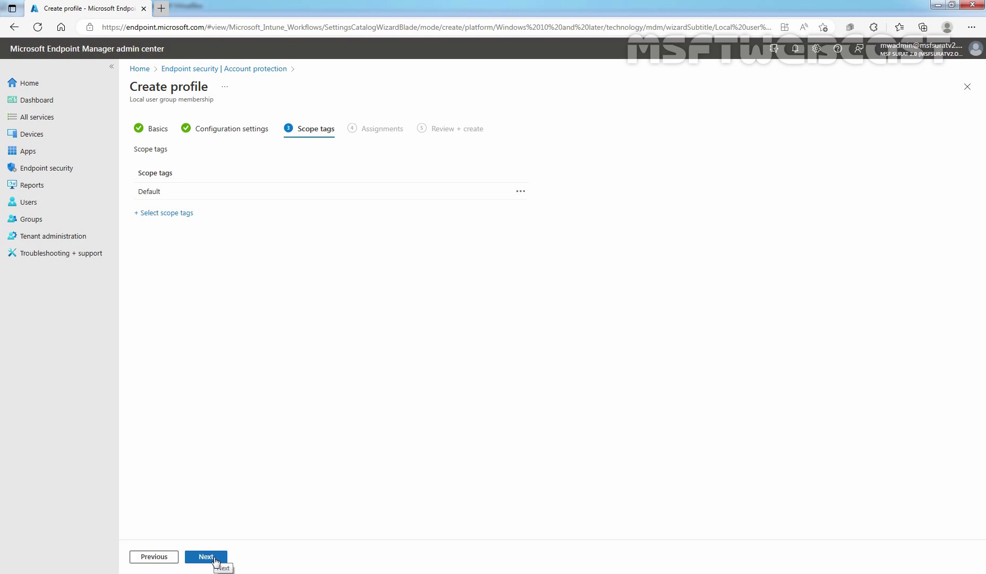
Step: Keep the Default scope tag and assign the profile to the Test_WinClient group as an included group
{"action": "left_click", "coordinate": [206, 557]}
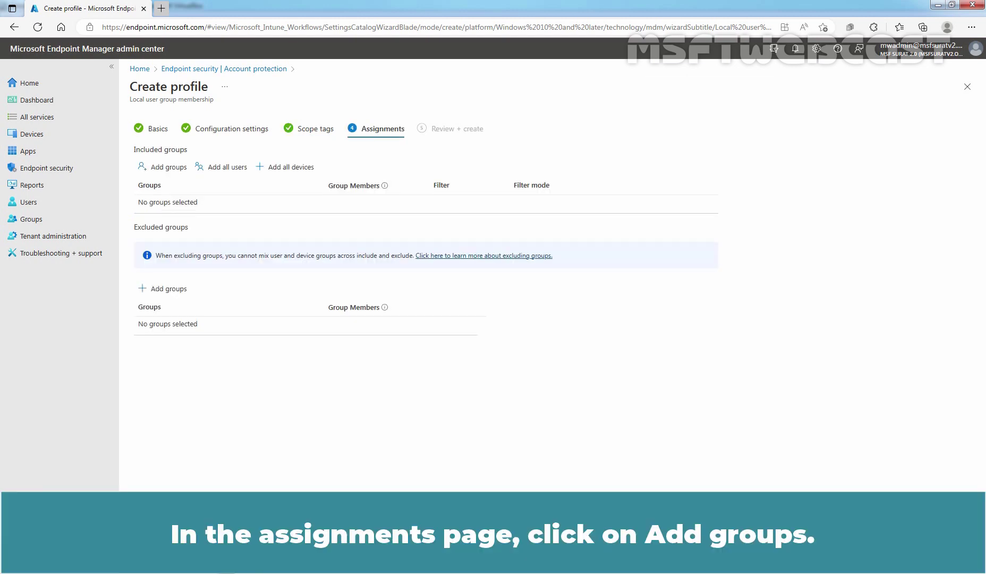
{"action": "left_click", "coordinate": [169, 167]}
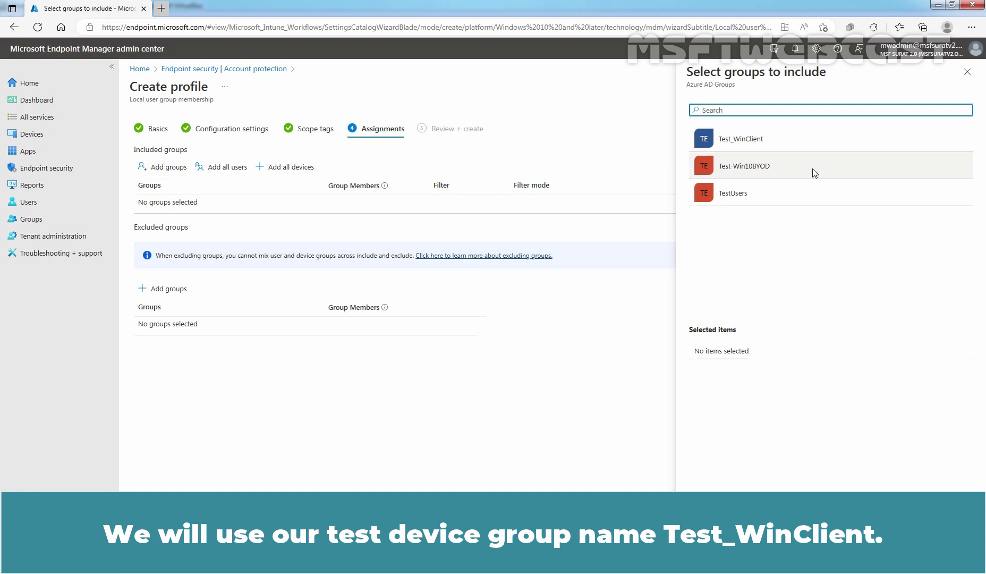
{"action": "left_click", "coordinate": [727, 140]}
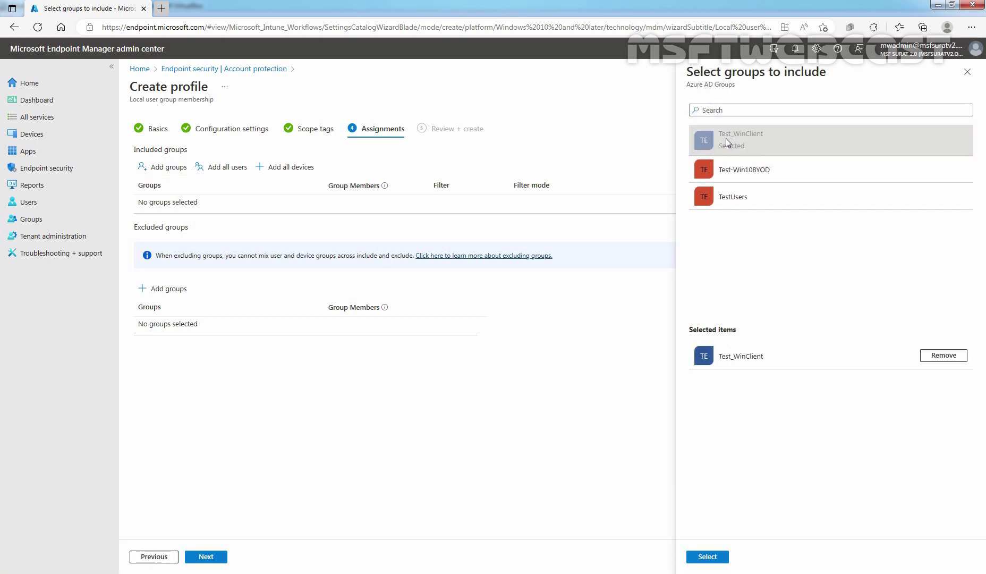
{"action": "left_click", "coordinate": [708, 558]}
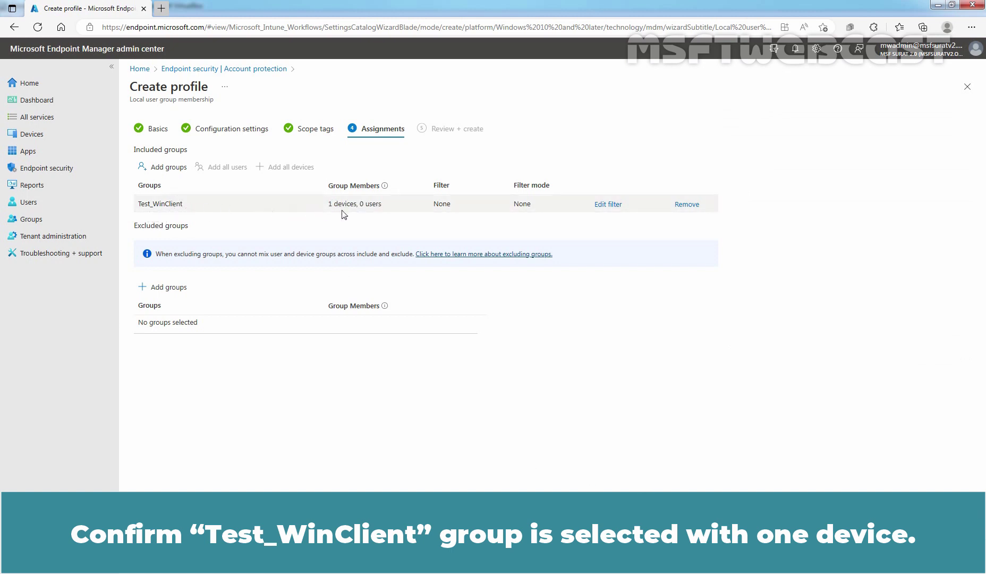
Step: Finish the assignments and create the "TEST - Local User/Group Membership" profile from its review summary
{"action": "left_click", "coordinate": [206, 556]}
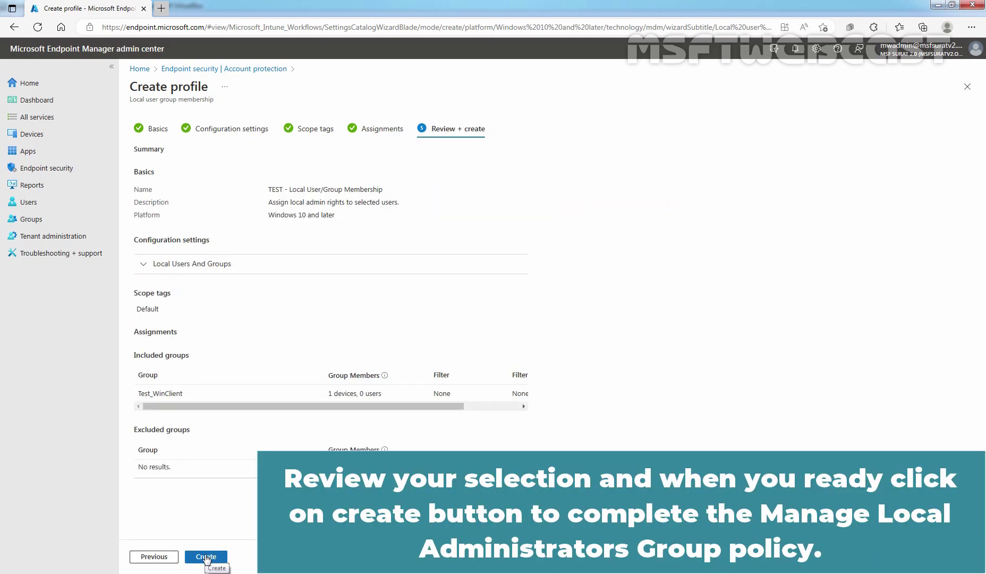
{"action": "left_click", "coordinate": [207, 557]}
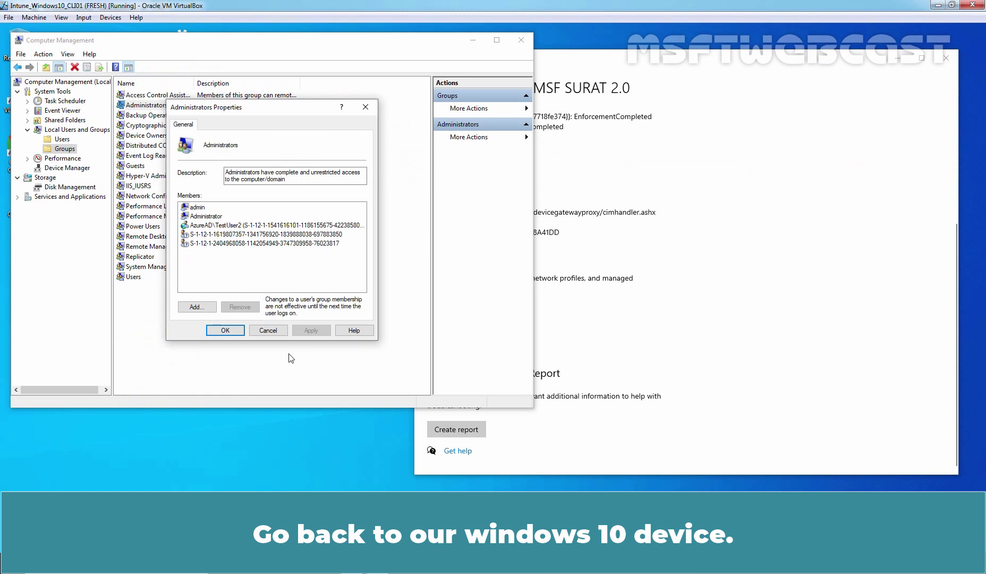
Step: Switch to the Windows 10 virtual machine, close Computer Management with its open group properties, and manually sync the device with Intune
{"action": "left_click", "coordinate": [267, 331]}
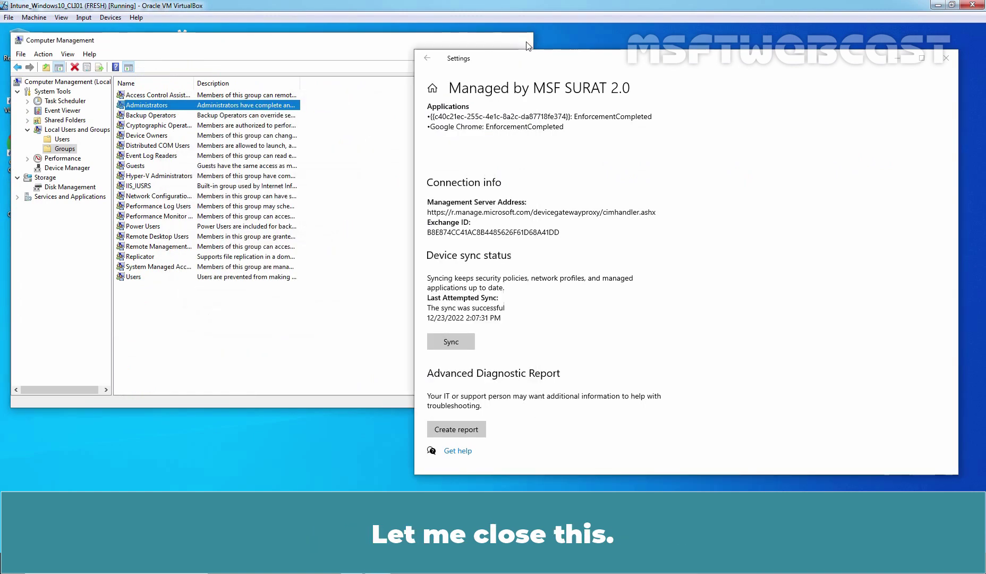
{"action": "left_click", "coordinate": [523, 42]}
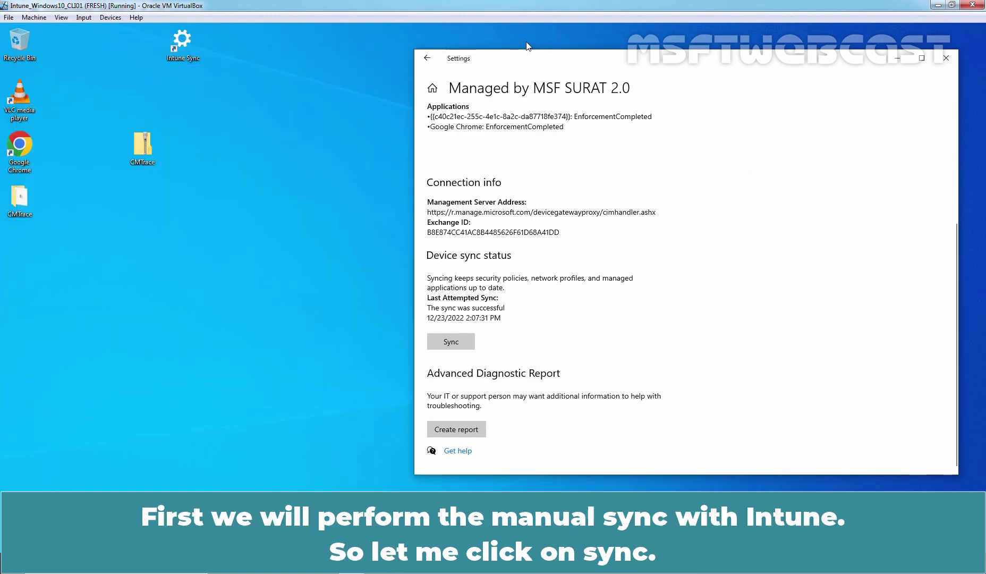
{"action": "left_click", "coordinate": [451, 342]}
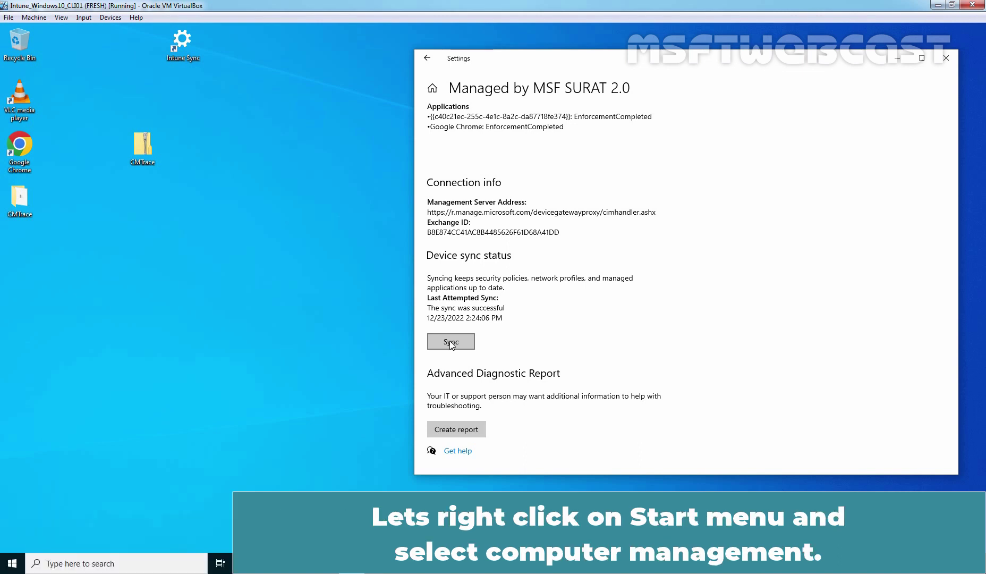
Step: Reopen Computer Management and examine the members of the built-in Administrators group under Local Users and Groups
{"action": "right_click", "coordinate": [12, 563]}
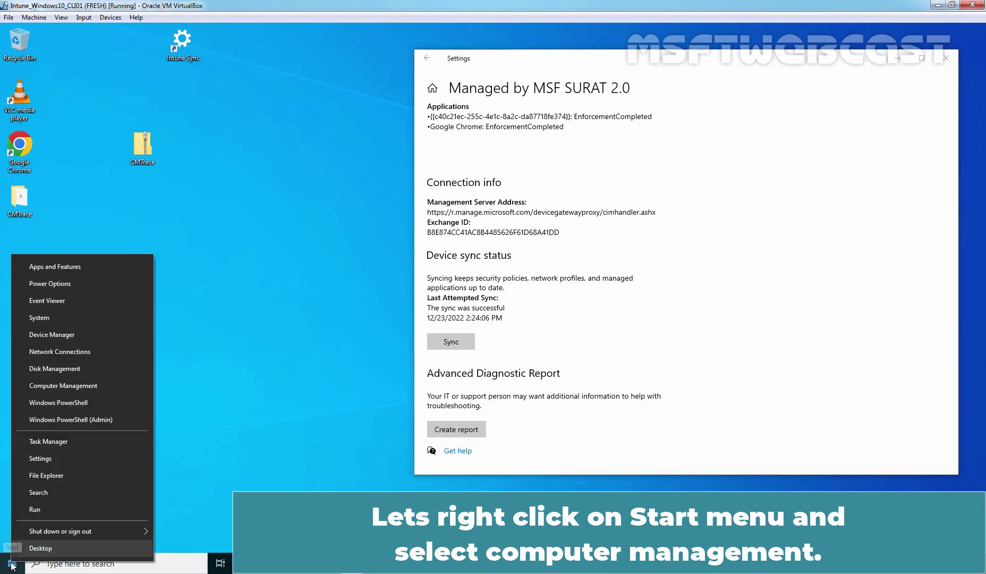
{"action": "left_click", "coordinate": [55, 390]}
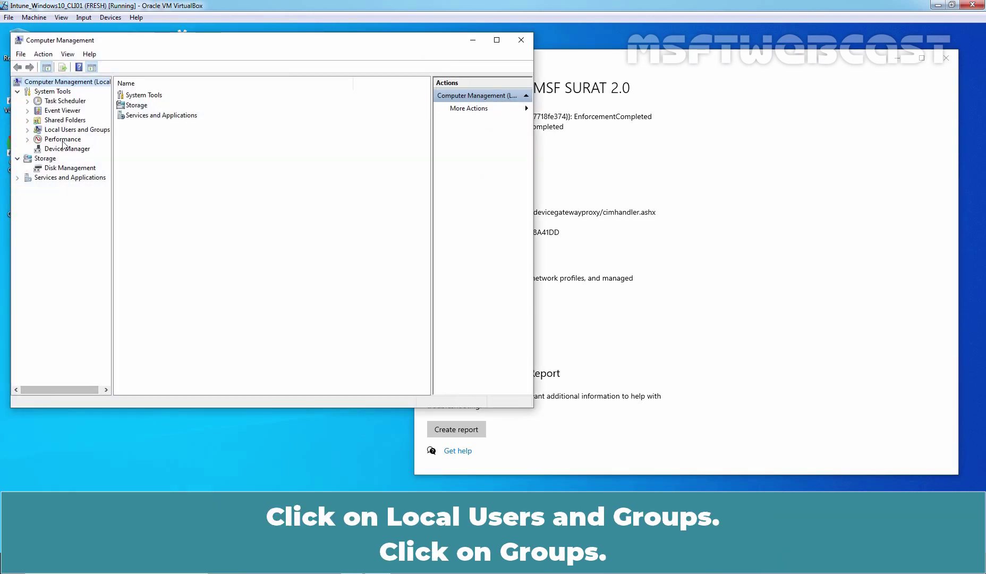
{"action": "left_click", "coordinate": [71, 130]}
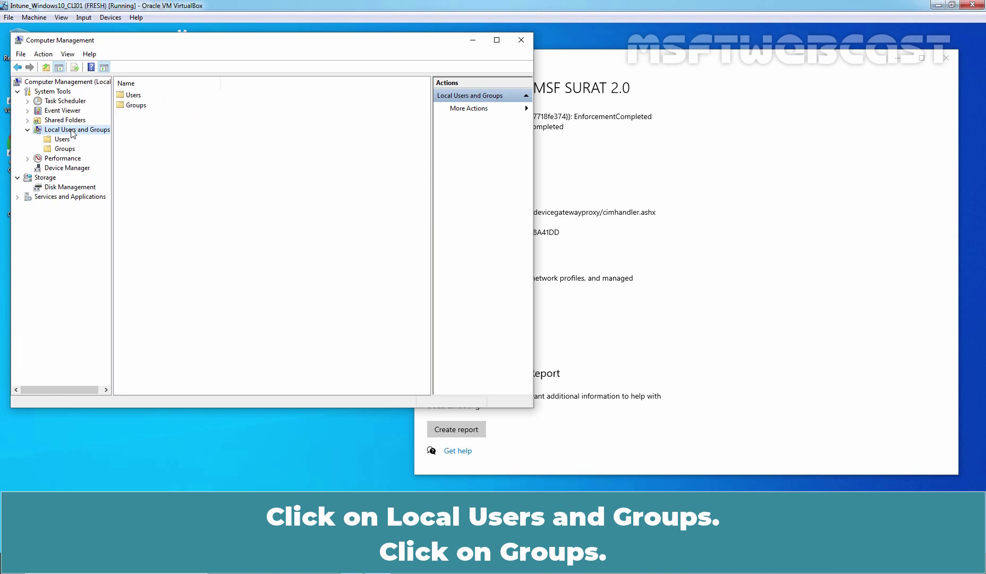
{"action": "left_click", "coordinate": [63, 151]}
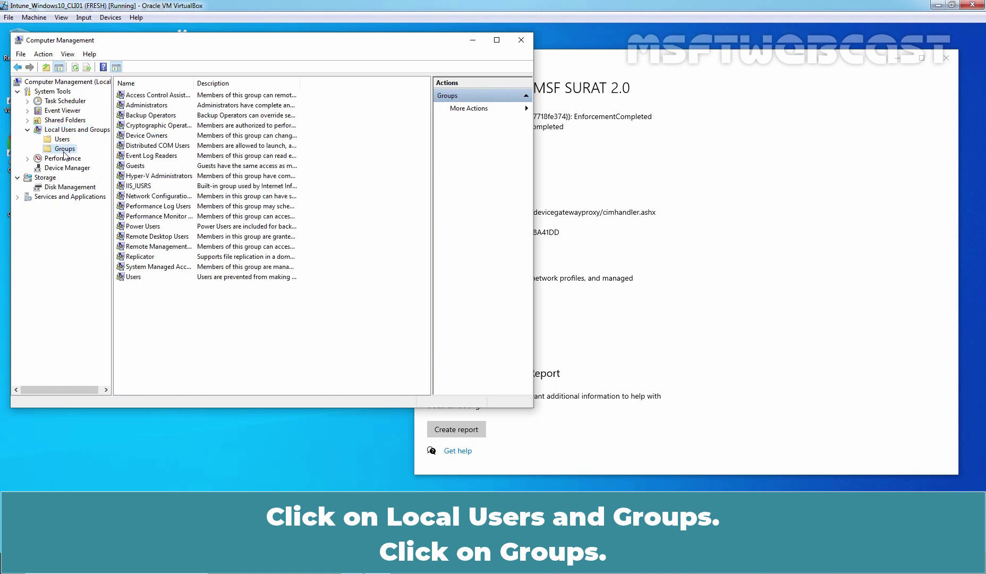
{"action": "left_click", "coordinate": [149, 107]}
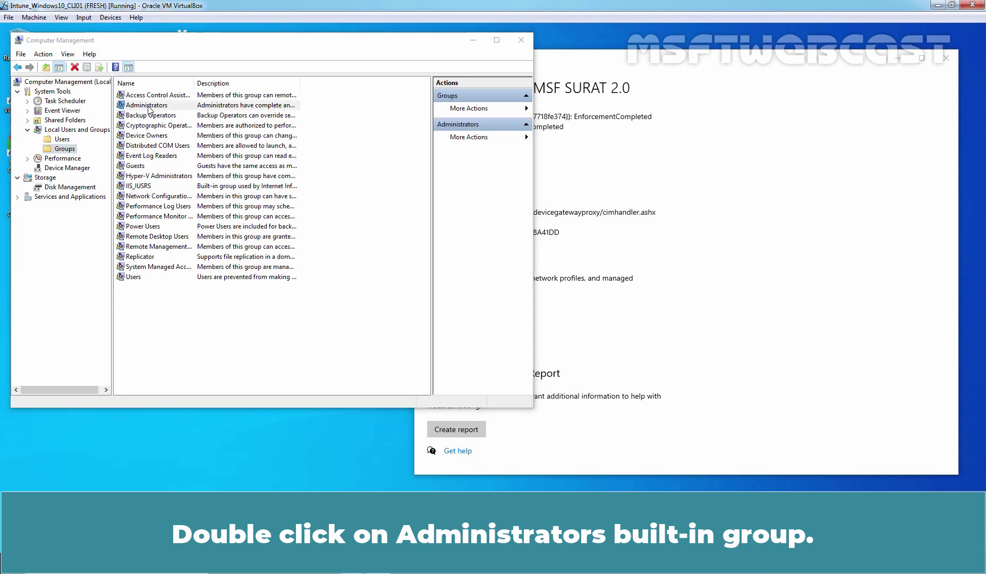
{"action": "double_click", "coordinate": [148, 106]}
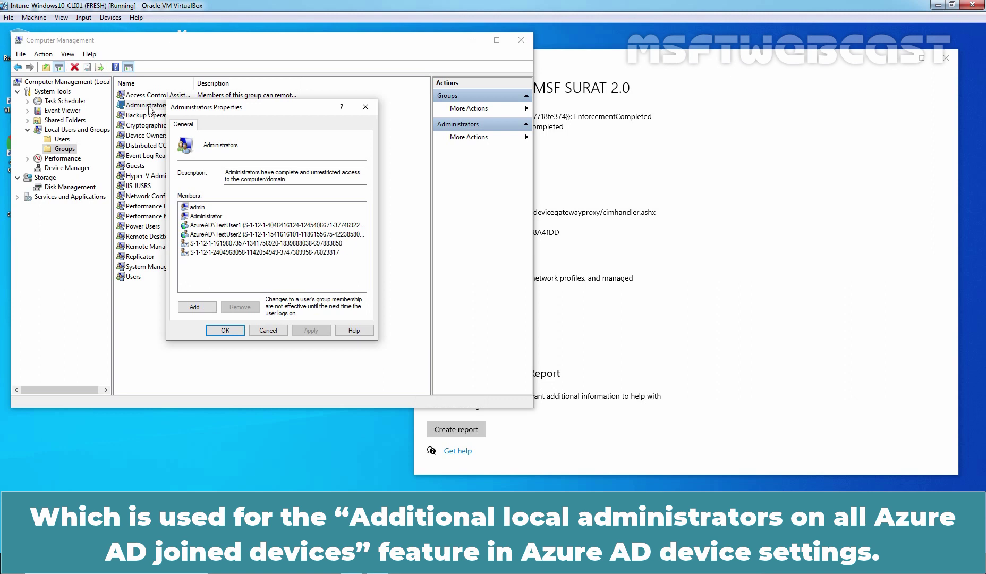
Step: Return to the work account settings and start another manual Intune sync of the device
{"action": "left_click", "coordinate": [688, 298]}
{"action": "left_click", "coordinate": [452, 343]}
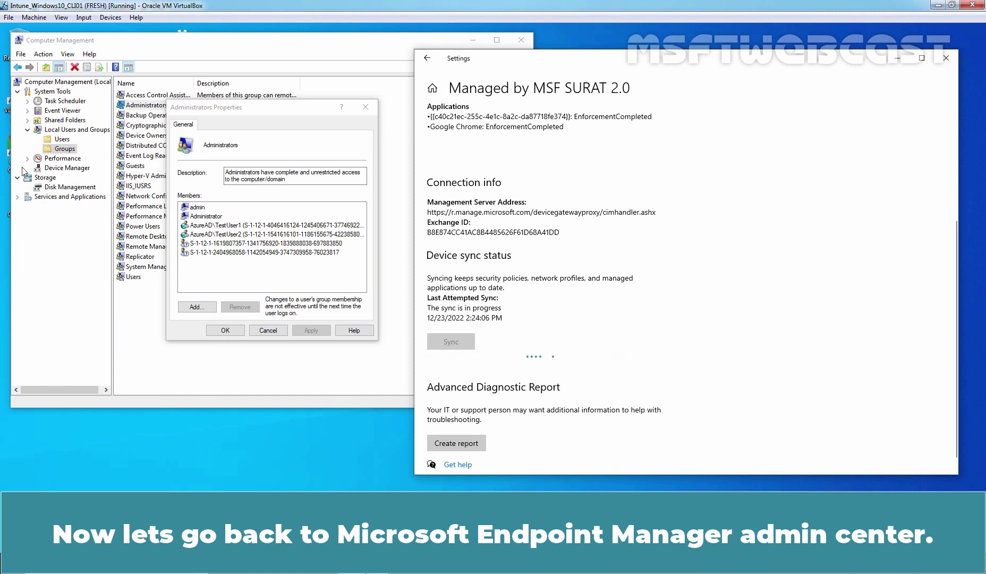
Step: Switch to the Microsoft Endpoint Manager admin center and open the device check-in report of the "TEST - Local User/Group Membership" policy
{"action": "key", "text": "alt+Tab"}
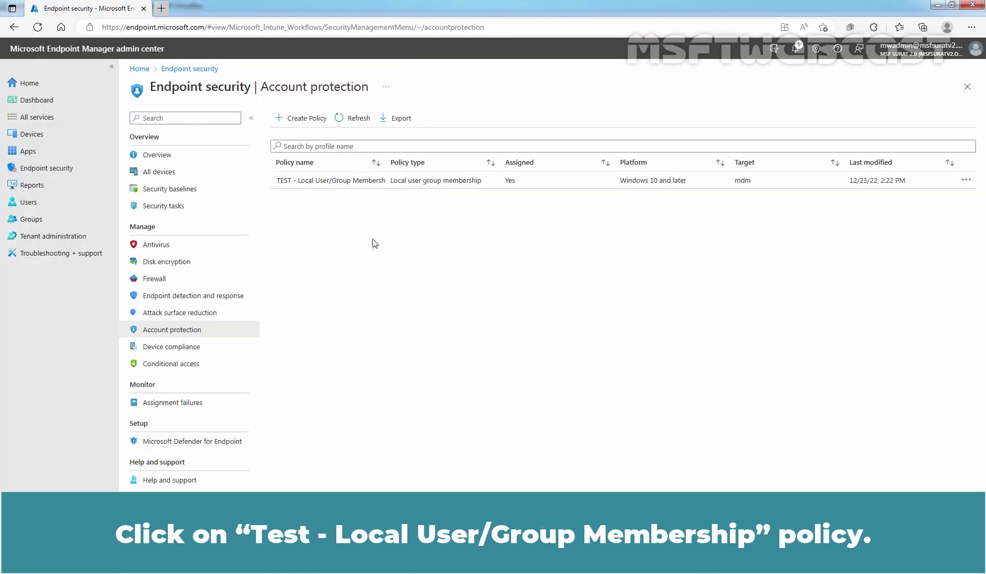
{"action": "left_click", "coordinate": [329, 183]}
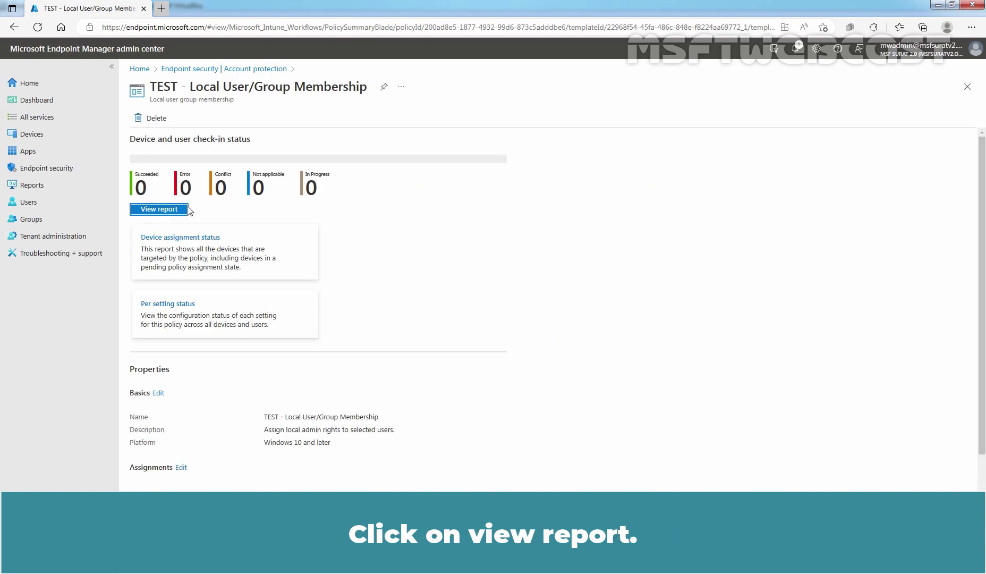
{"action": "left_click", "coordinate": [160, 209]}
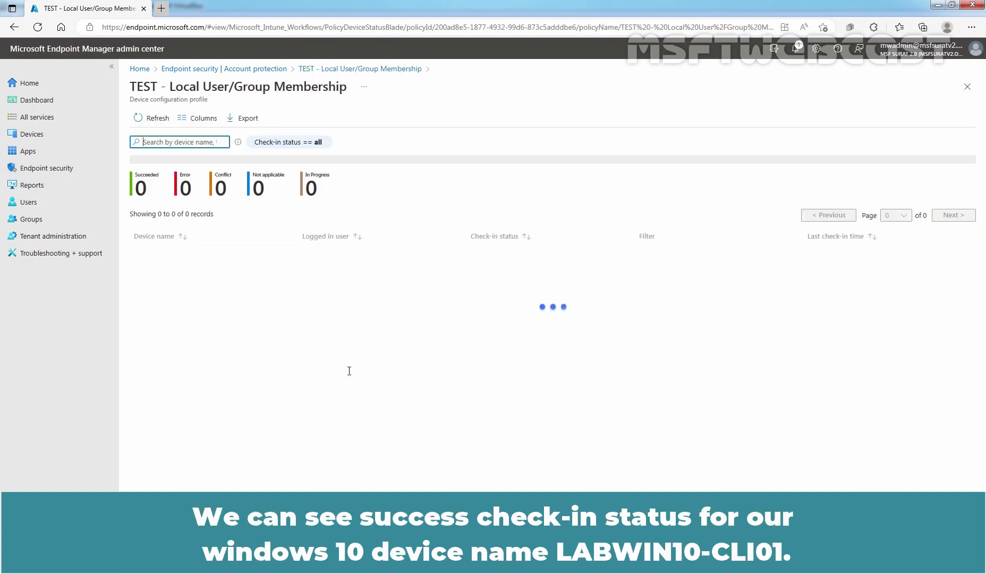